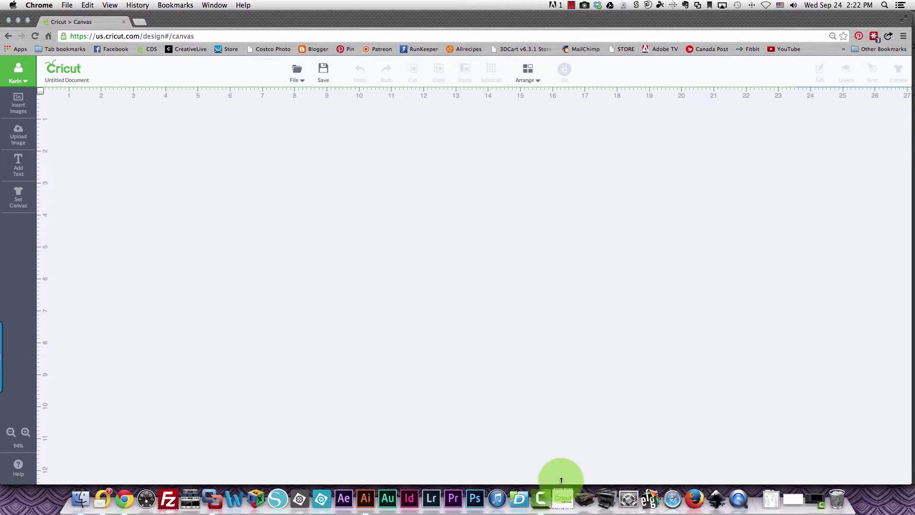
- Re-save the peacock-patterned text as SVG, replacing svg testing text.svg in Percys treat jar
left_click(365, 498)
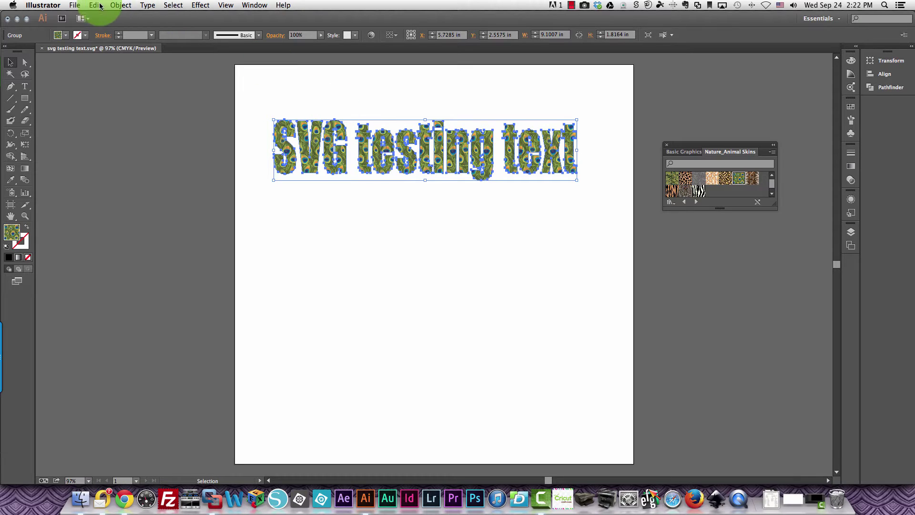
left_click(75, 5)
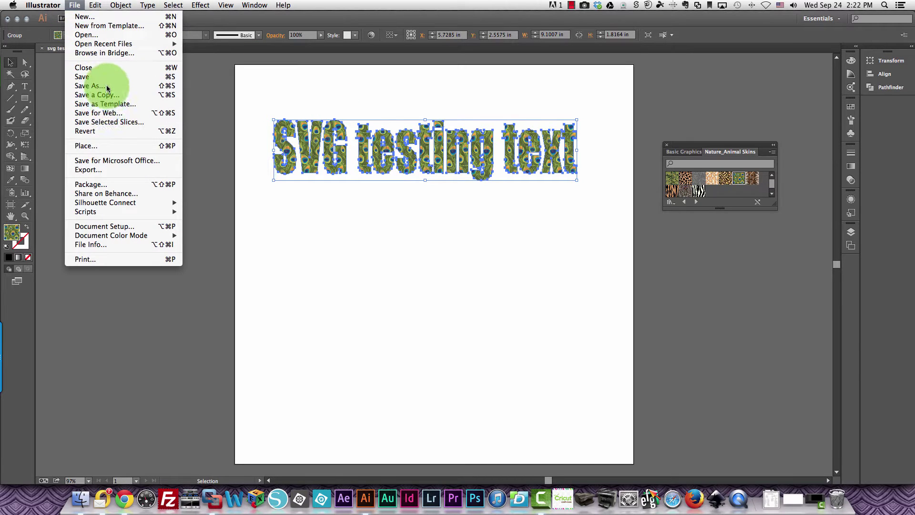
left_click(98, 86)
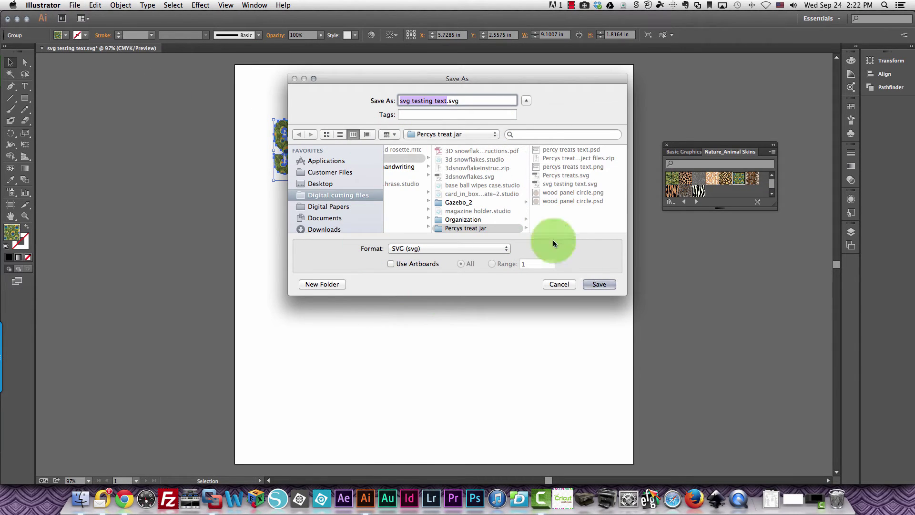
left_click(599, 284)
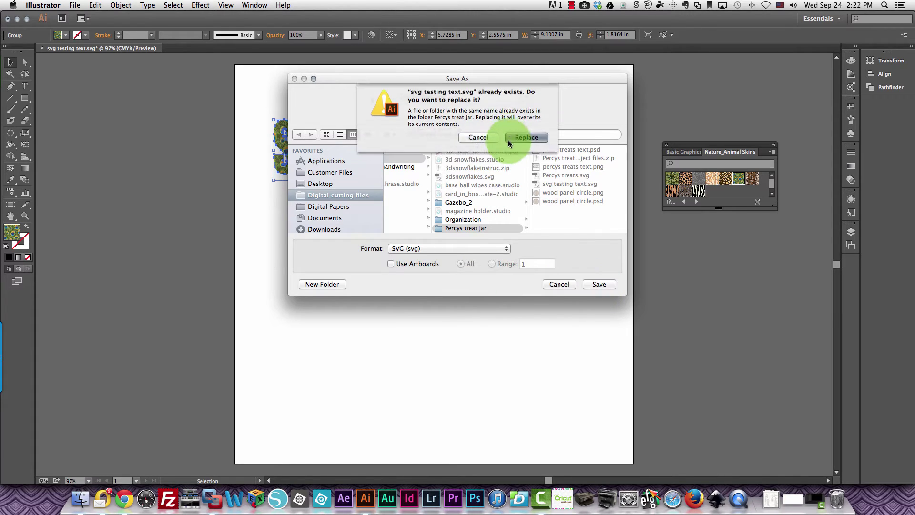
left_click(525, 140)
left_click(538, 387)
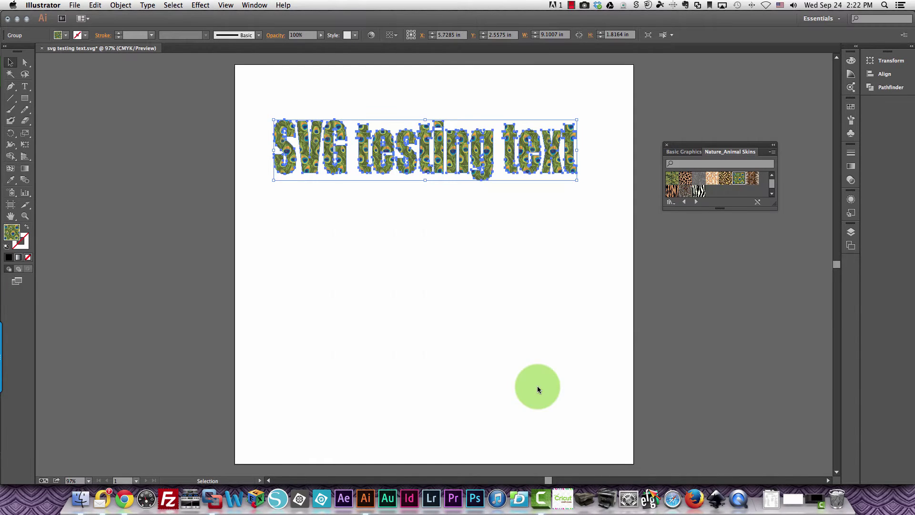
- Upload svg testing text.svg to Cricut as a vector image to preview it
left_click(124, 498)
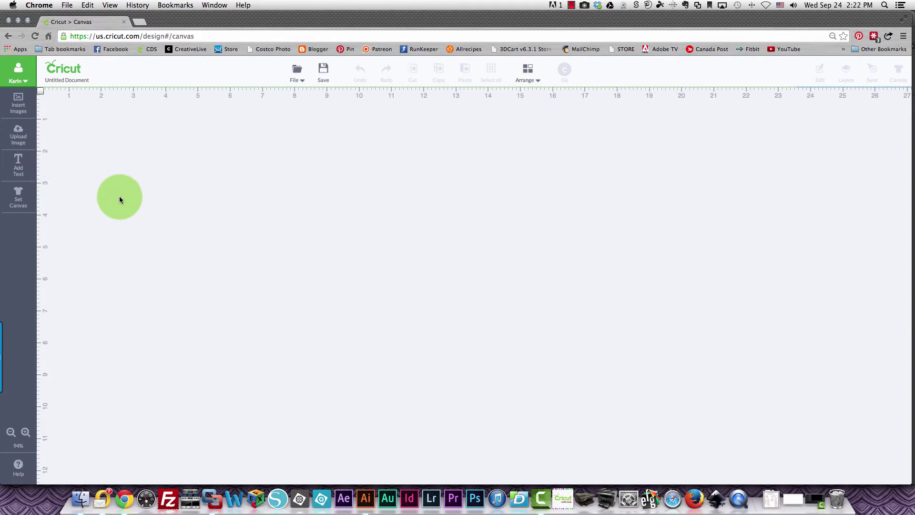
left_click(20, 133)
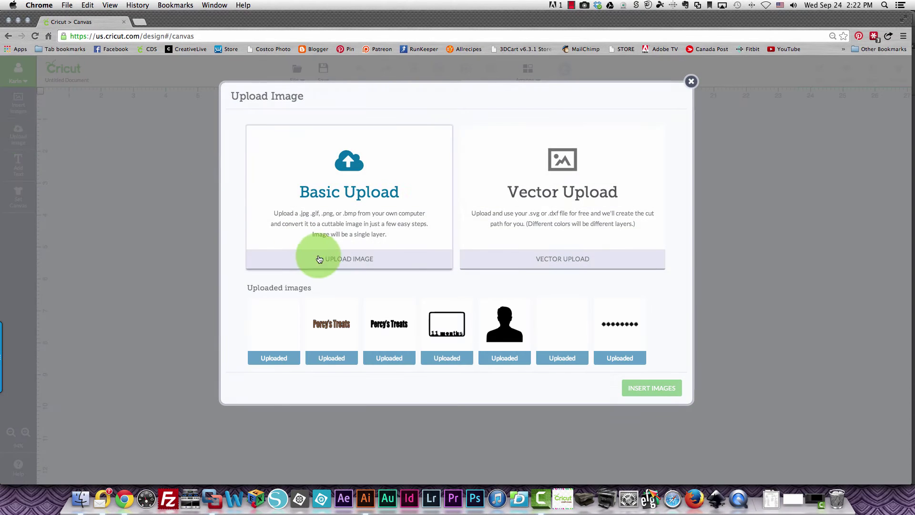
left_click(526, 254)
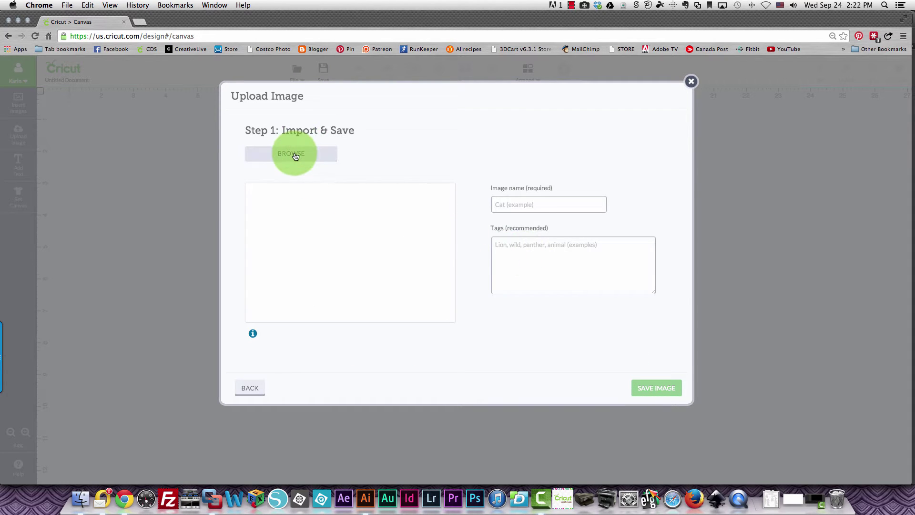
left_click(293, 153)
left_click(393, 145)
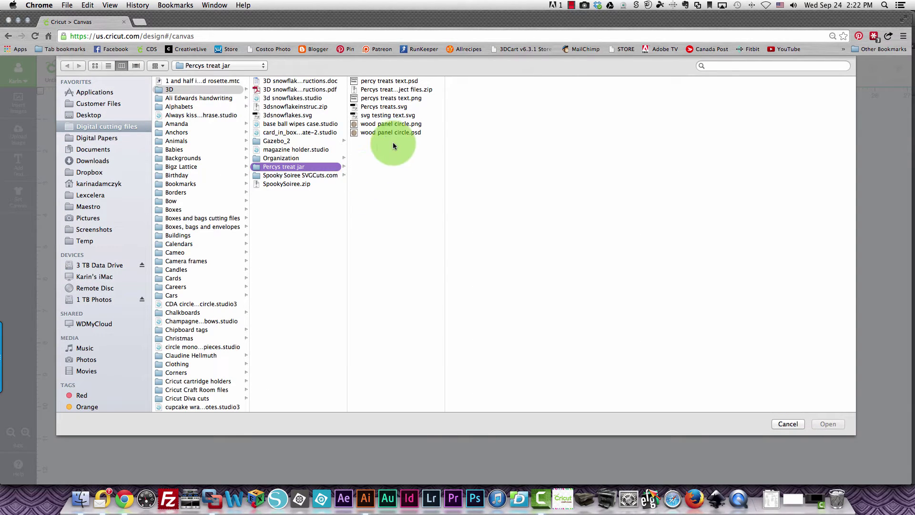
left_click(368, 116)
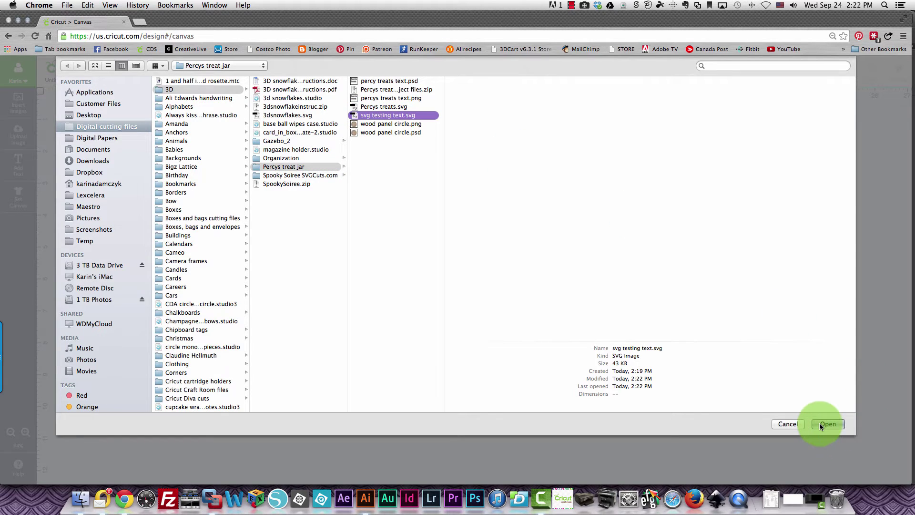
left_click(828, 423)
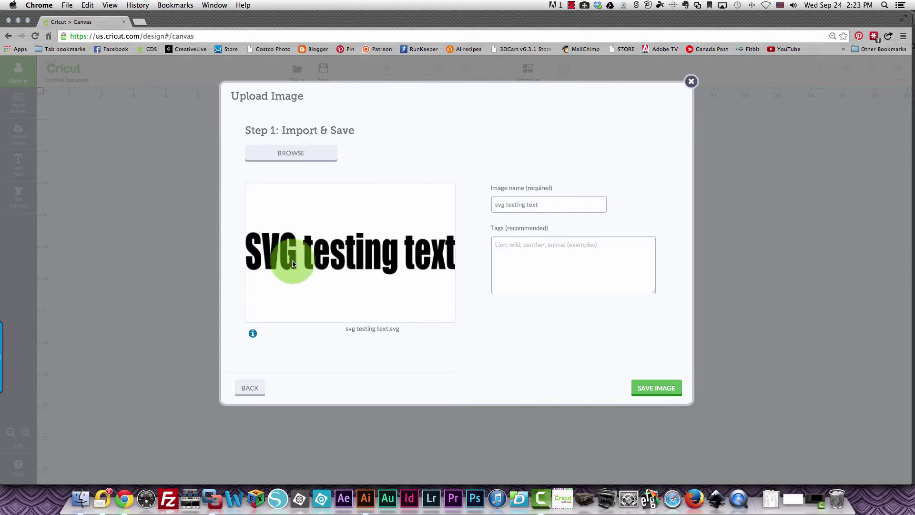
- Save the uploaded svg testing text image from the Upload Image dialog
left_click(656, 387)
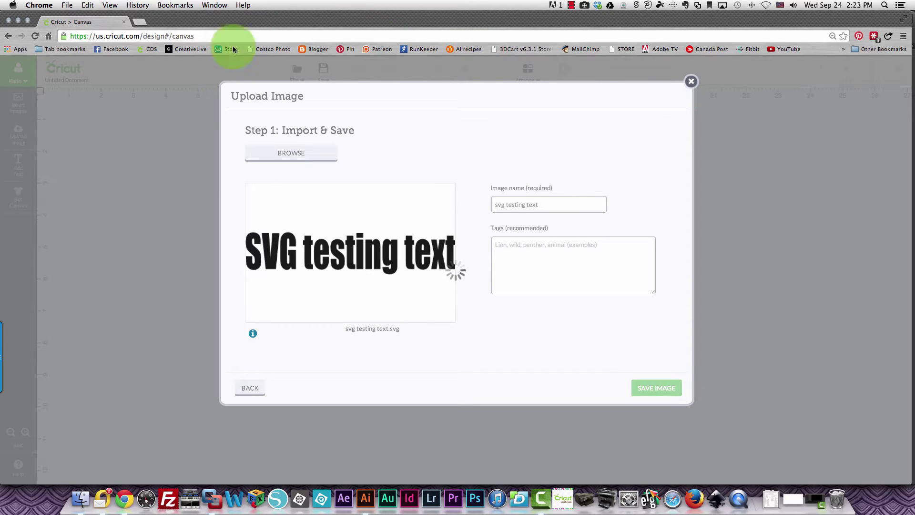
- Fill the SVG testing text in Illustrator with a solid brown swatch
left_click(366, 500)
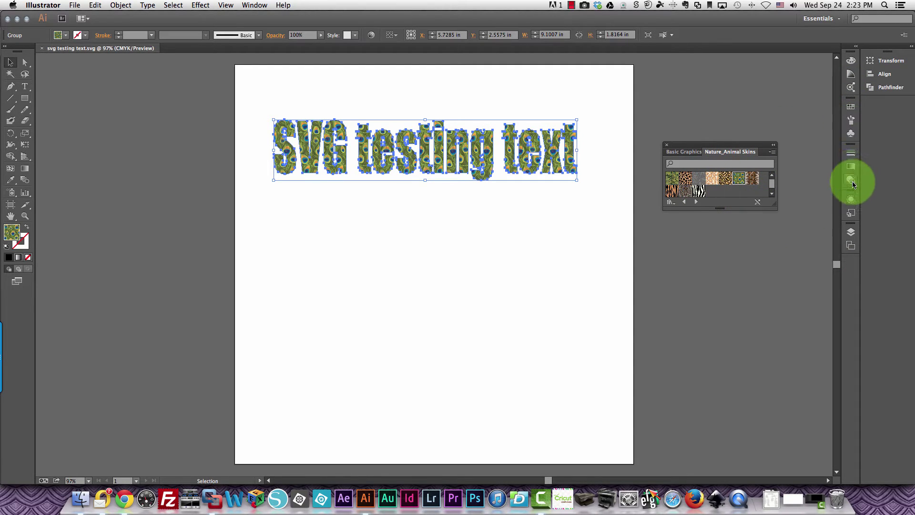
left_click(852, 108)
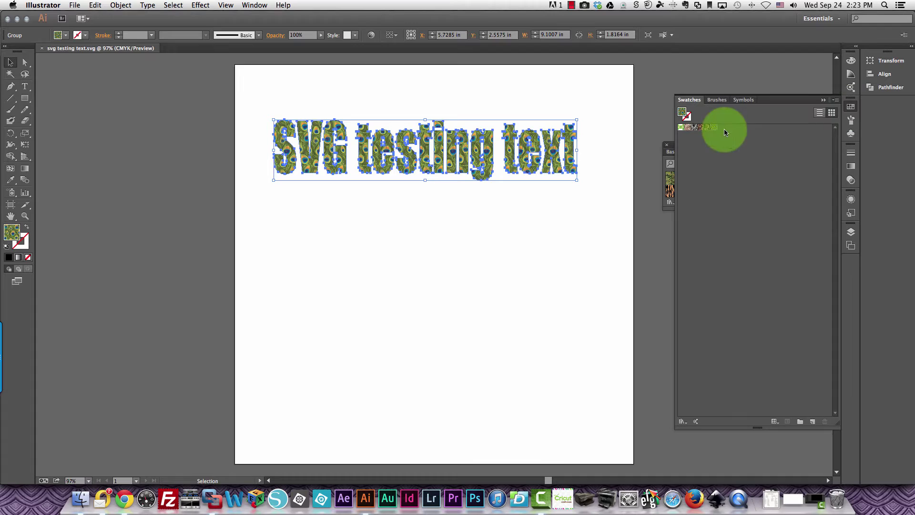
left_click(773, 420)
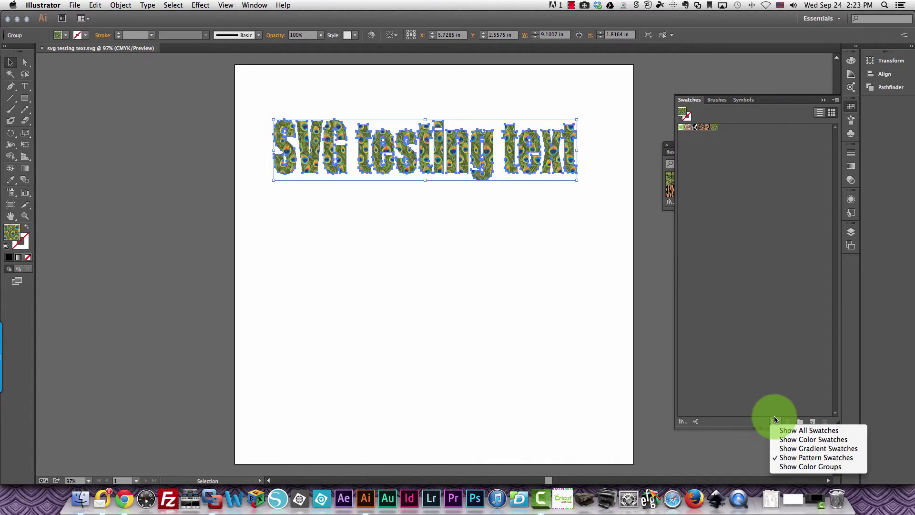
left_click(782, 424)
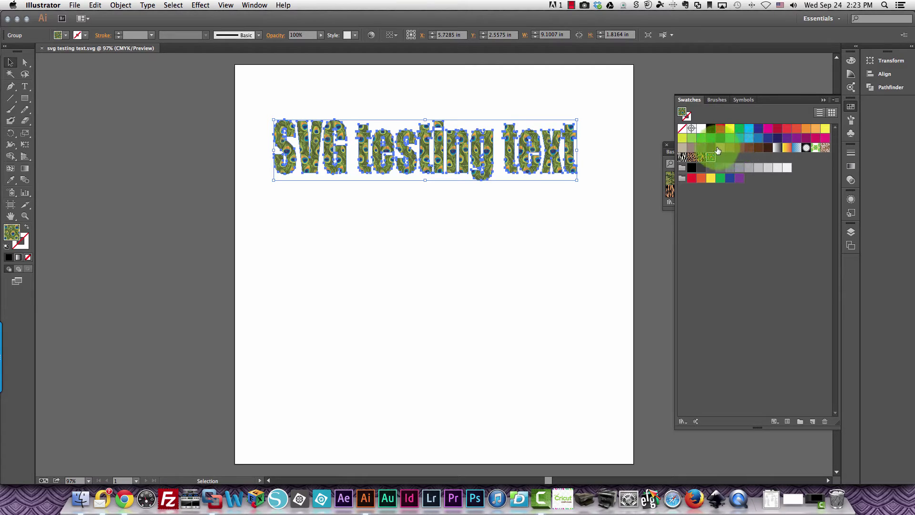
left_click(701, 149)
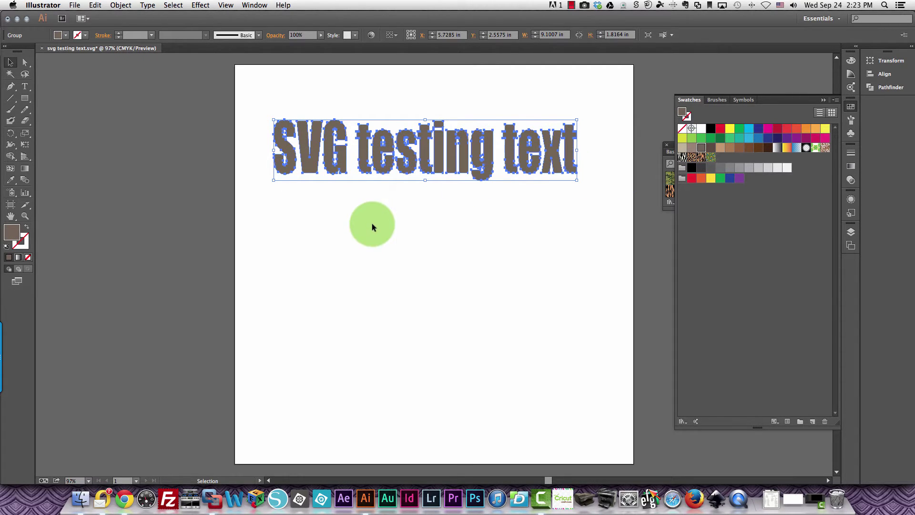
- Save the brown lettering as svg testing text brown.svg
left_click(75, 5)
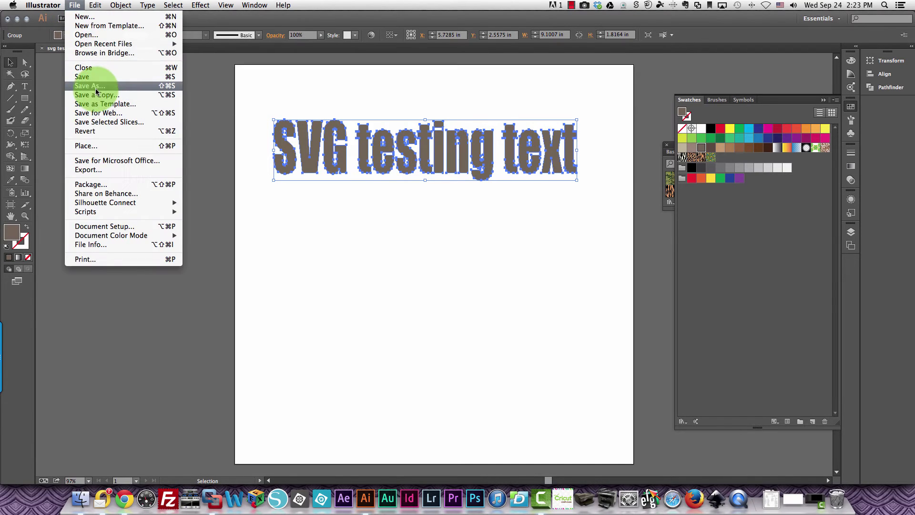
left_click(95, 88)
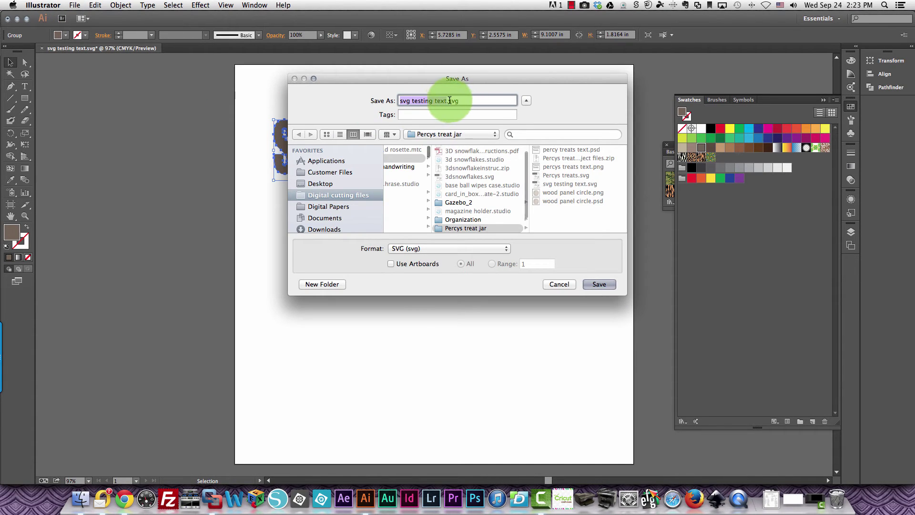
left_click(450, 100)
type("b")
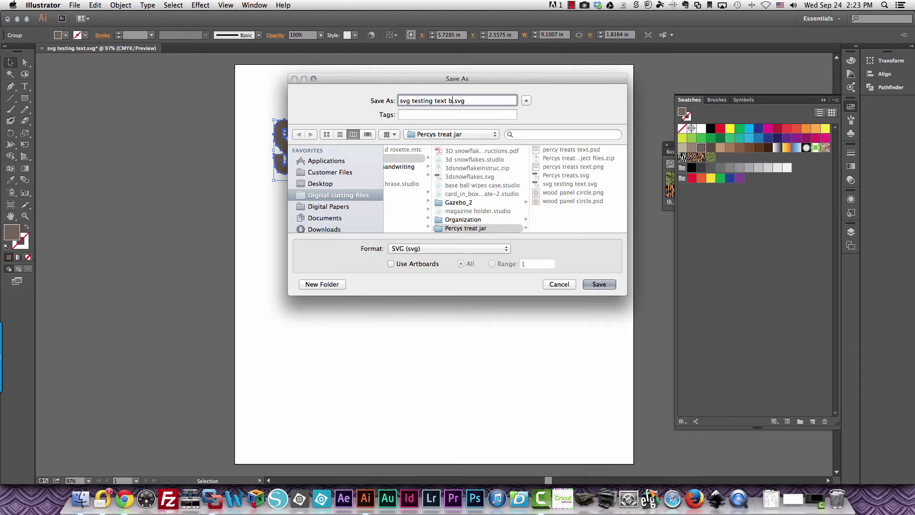
type("rown")
key("Return")
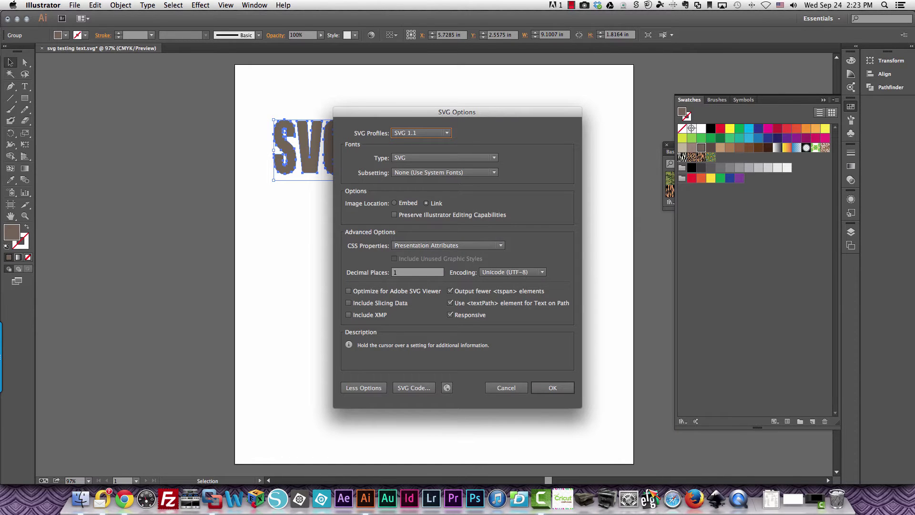
left_click(551, 385)
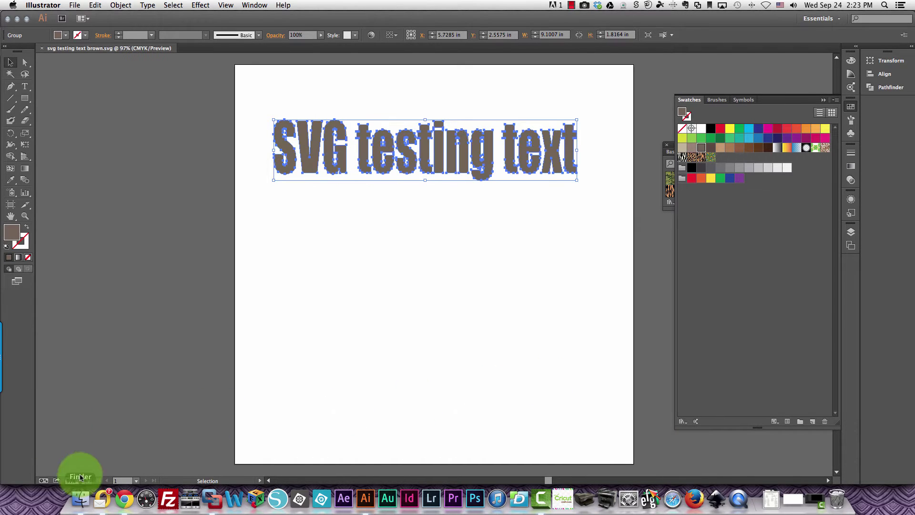
left_click(124, 499)
- Upload and save svg testing text brown.svg as a vector image, then select its thumbnail
left_click(24, 136)
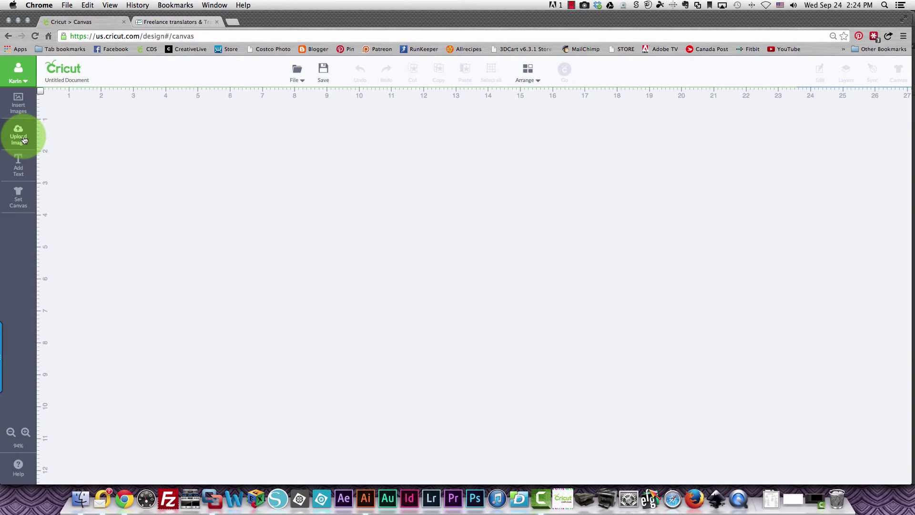
left_click(24, 138)
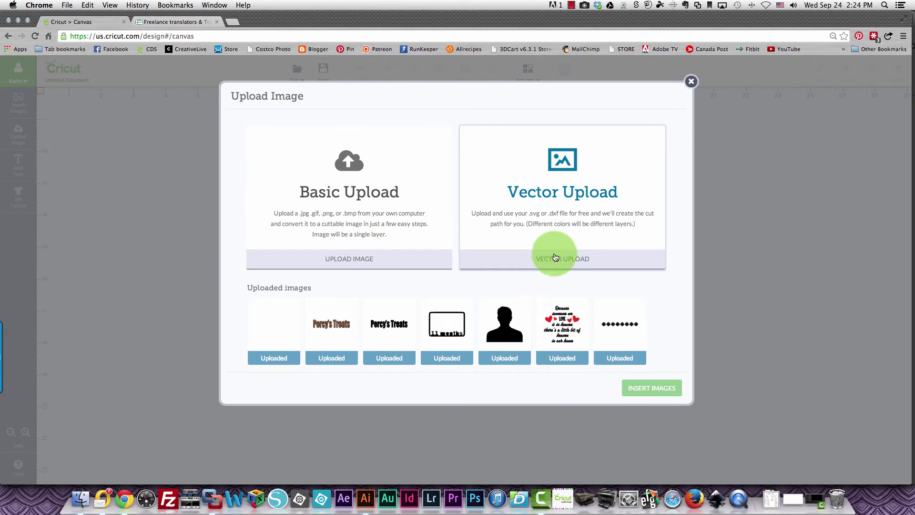
left_click(556, 258)
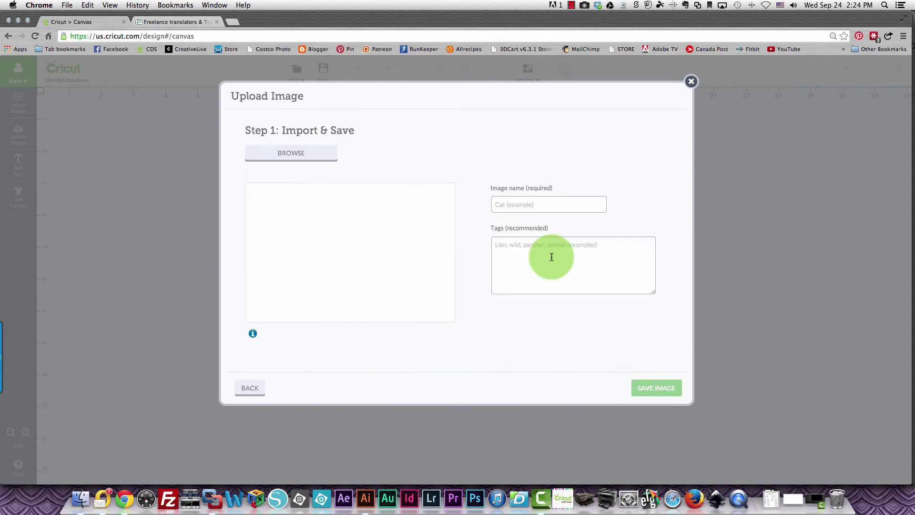
left_click(291, 160)
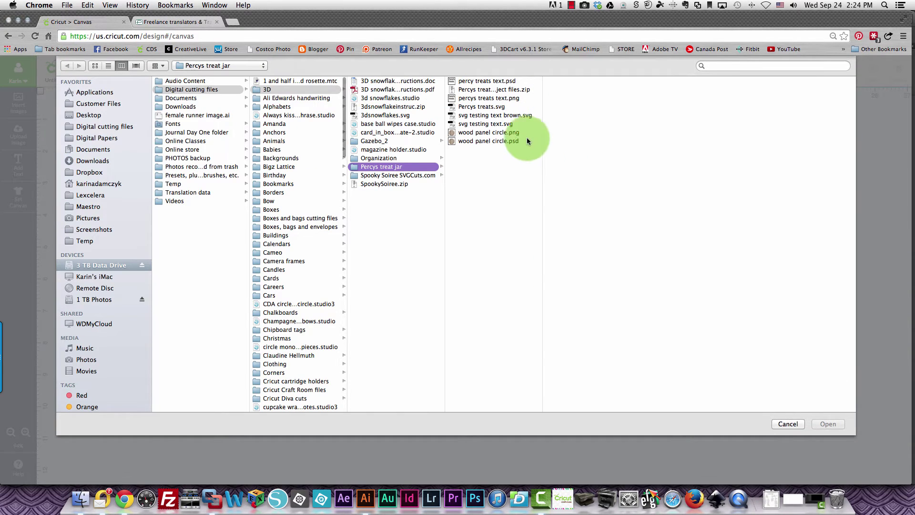
left_click(510, 116)
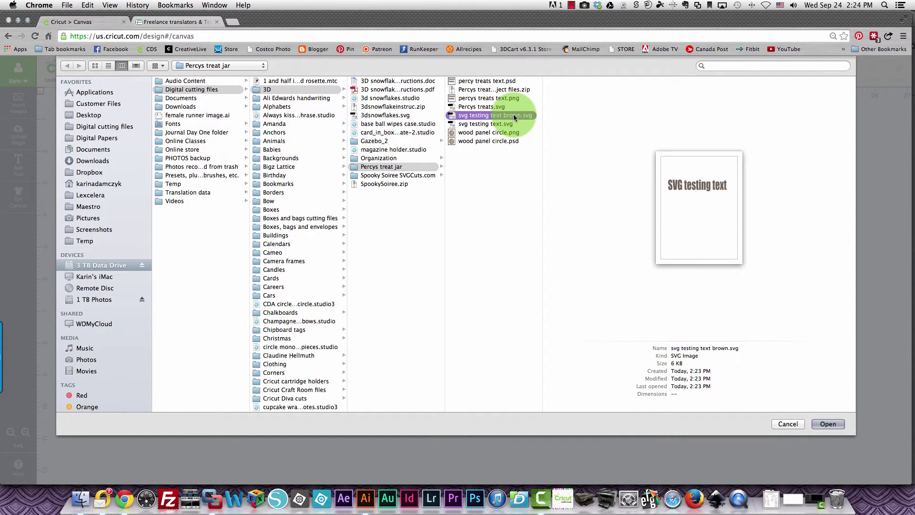
left_click(828, 424)
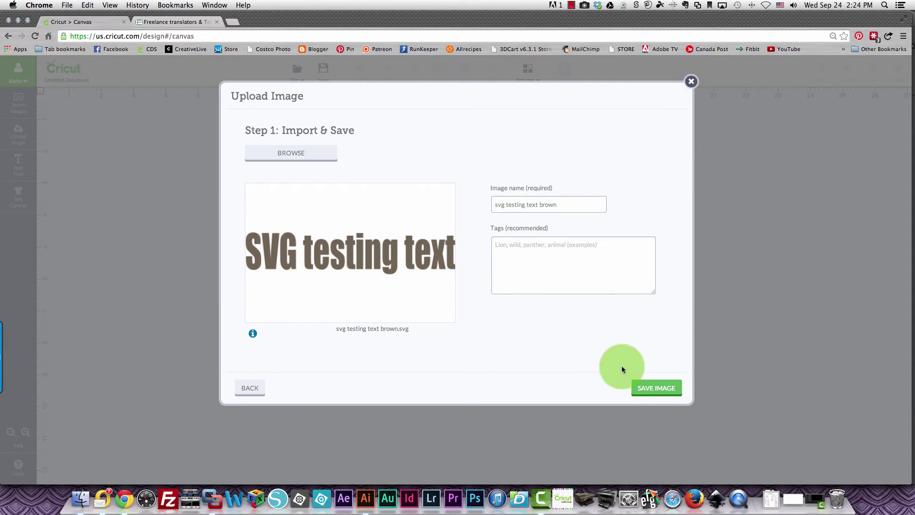
left_click(650, 389)
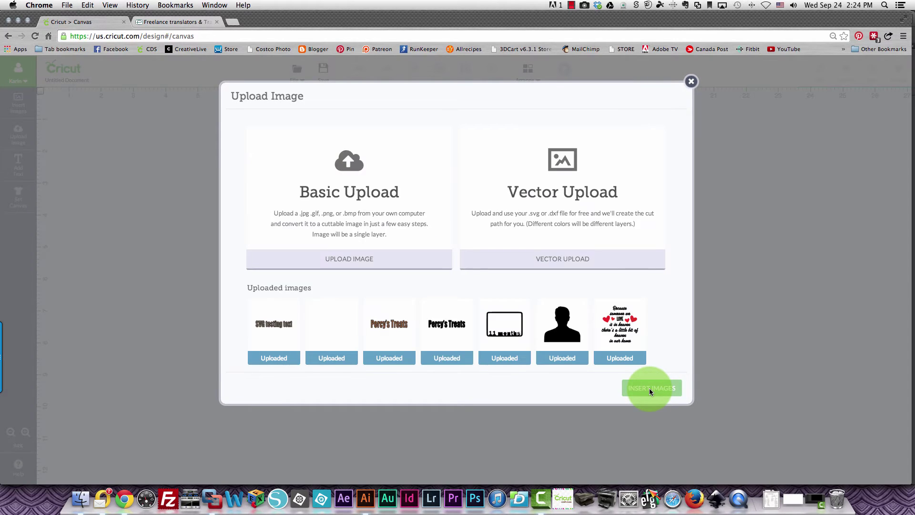
left_click(280, 313)
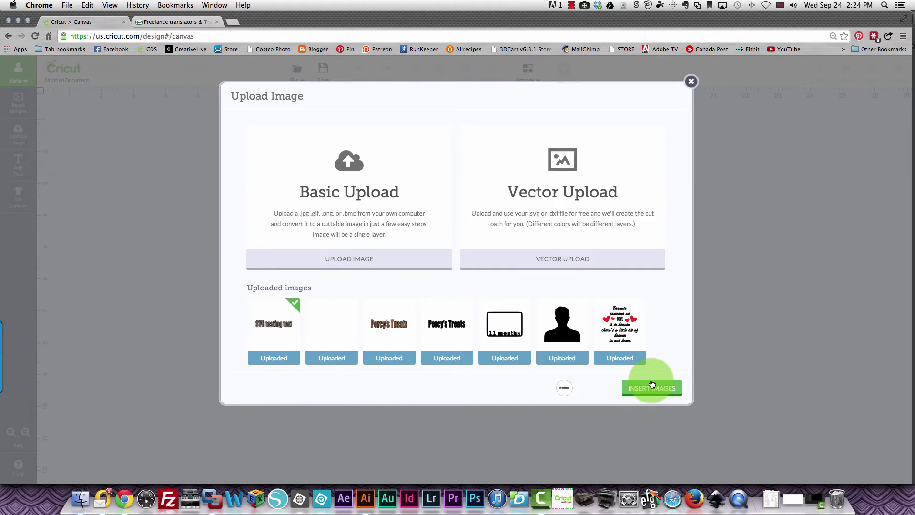
left_click(309, 343)
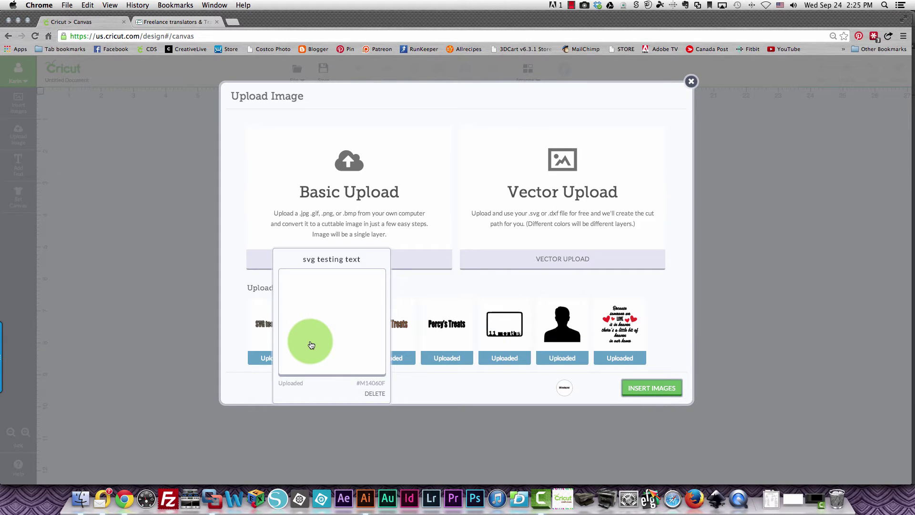
- Insert the brown text, move it up-left, flatten it, then unflatten it into letters
left_click(662, 389)
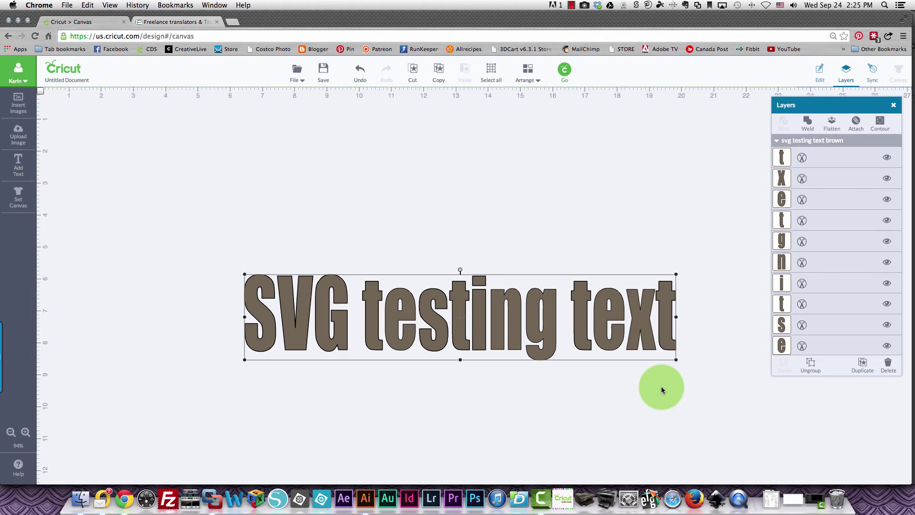
left_click_drag(490, 348, 379, 276)
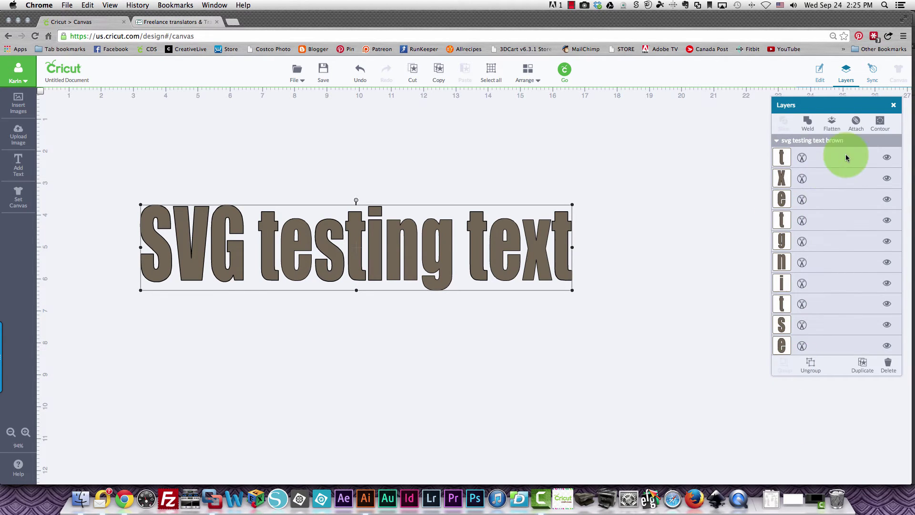
left_click(830, 124)
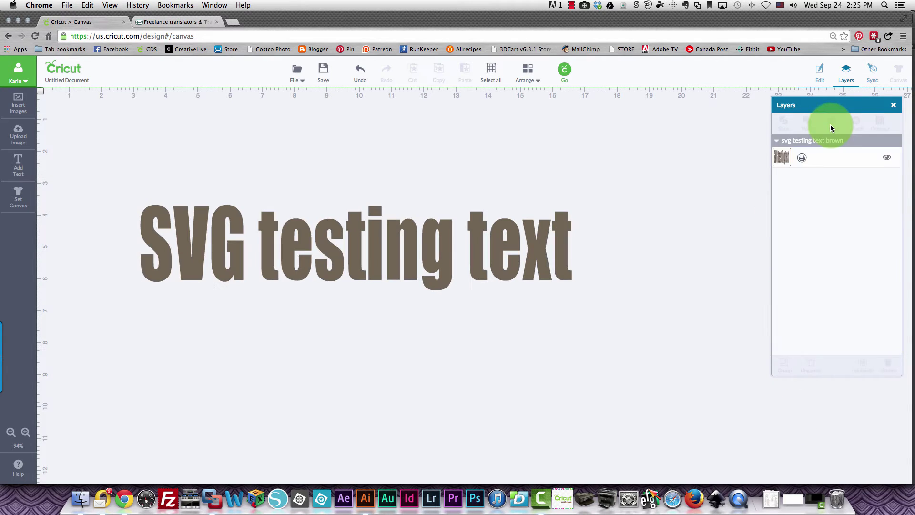
left_click(802, 158)
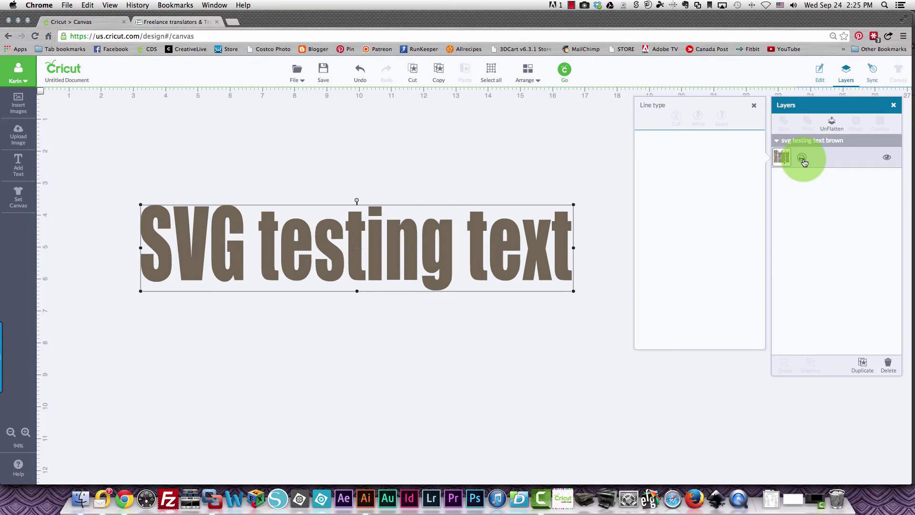
left_click(488, 281)
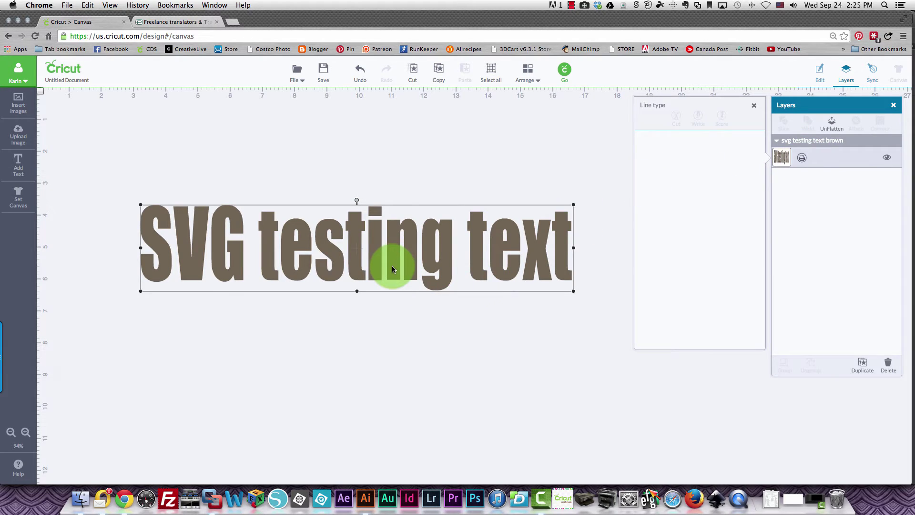
left_click(831, 122)
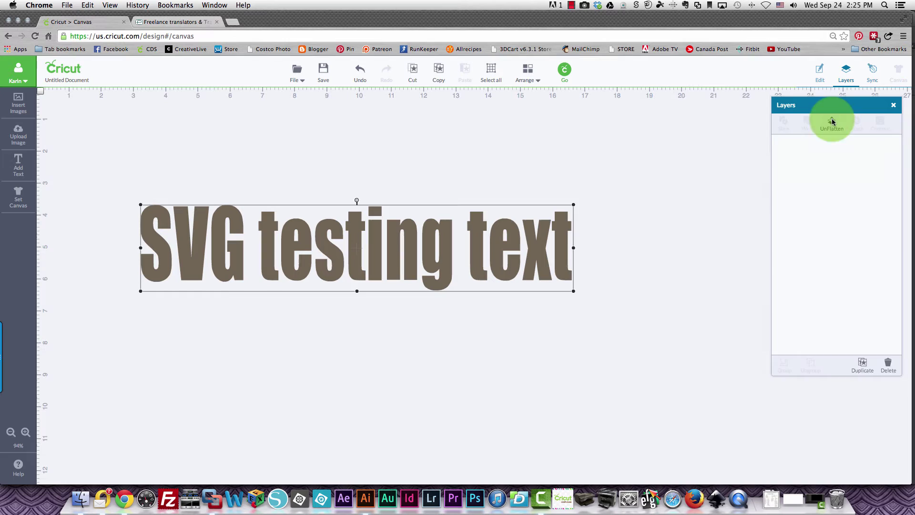
- Select the letters g, t and V individually, then marquee-select all the letters
left_click(436, 262)
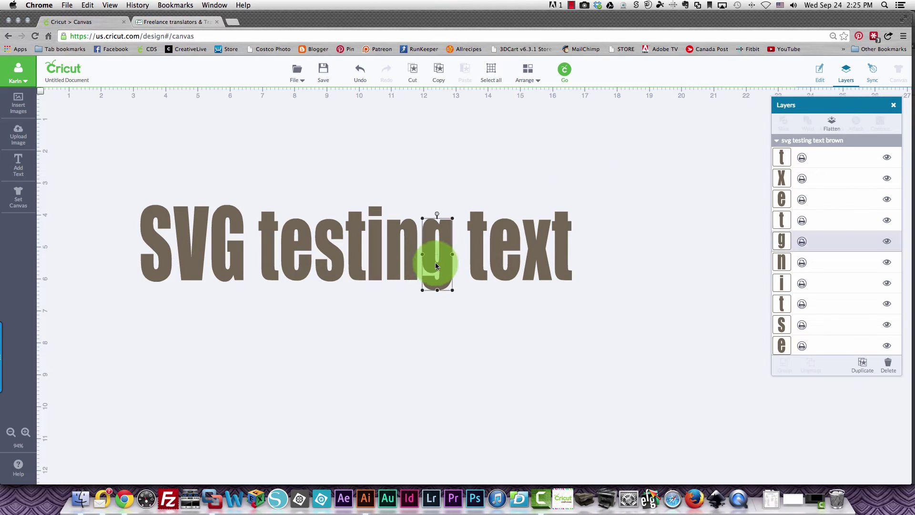
left_click(475, 261)
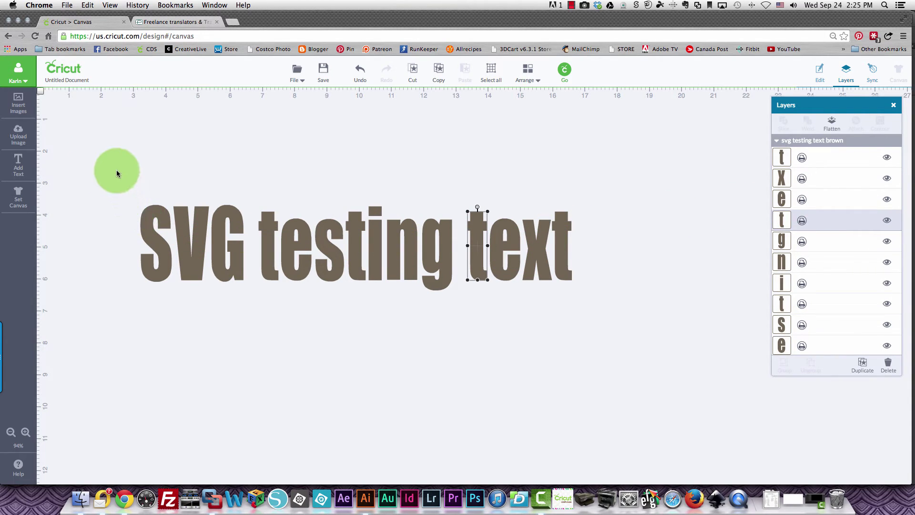
left_click(192, 260)
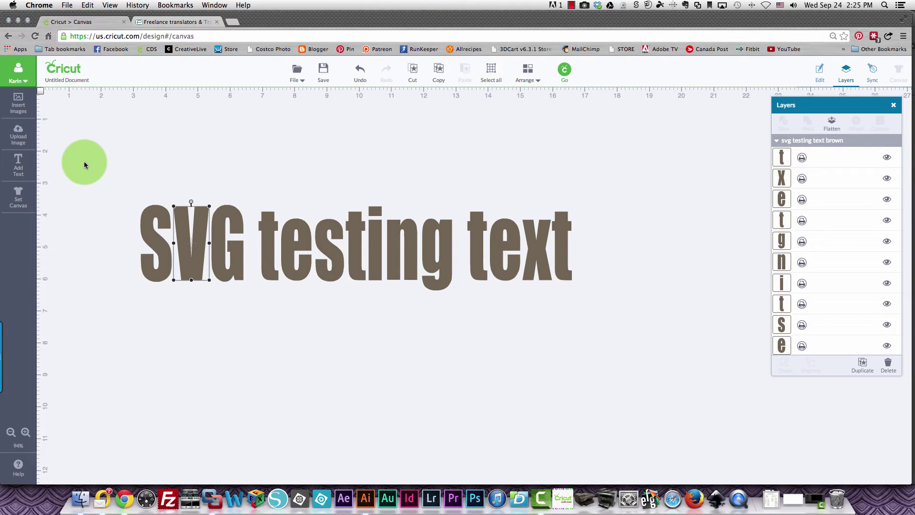
left_click_drag(86, 165, 770, 353)
- Replace the text with the pink-maned lion image, enlarged to about twice its size
key("Delete")
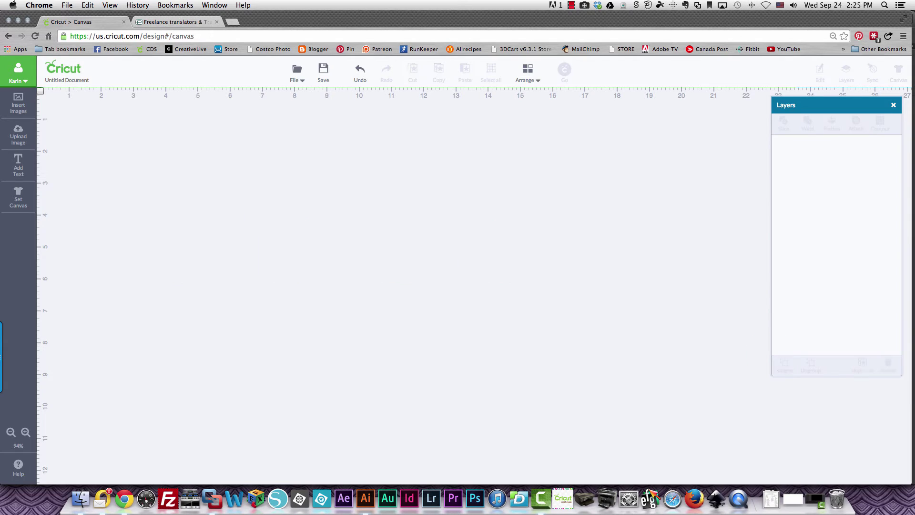
left_click(18, 103)
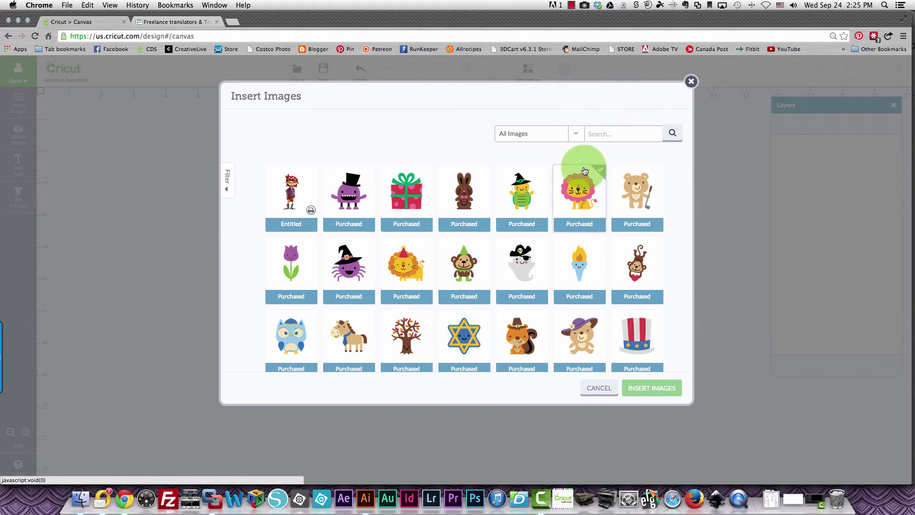
left_click(585, 190)
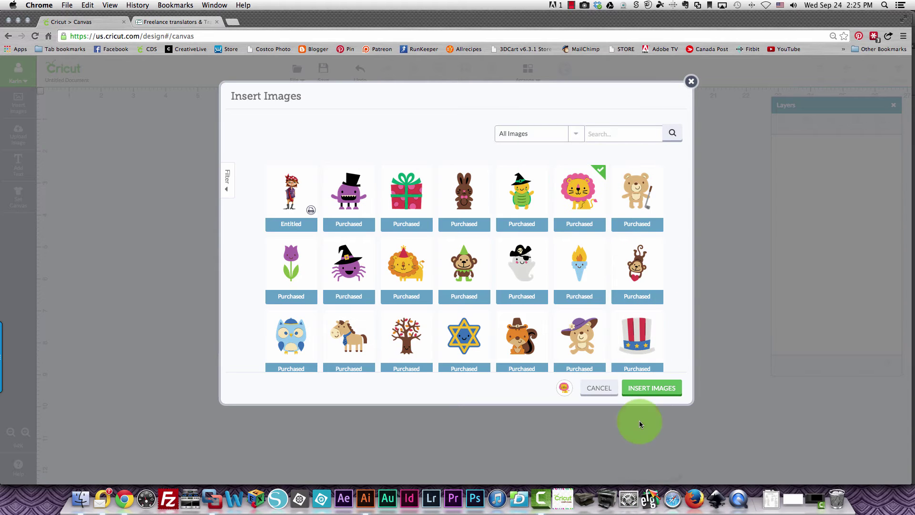
left_click(639, 388)
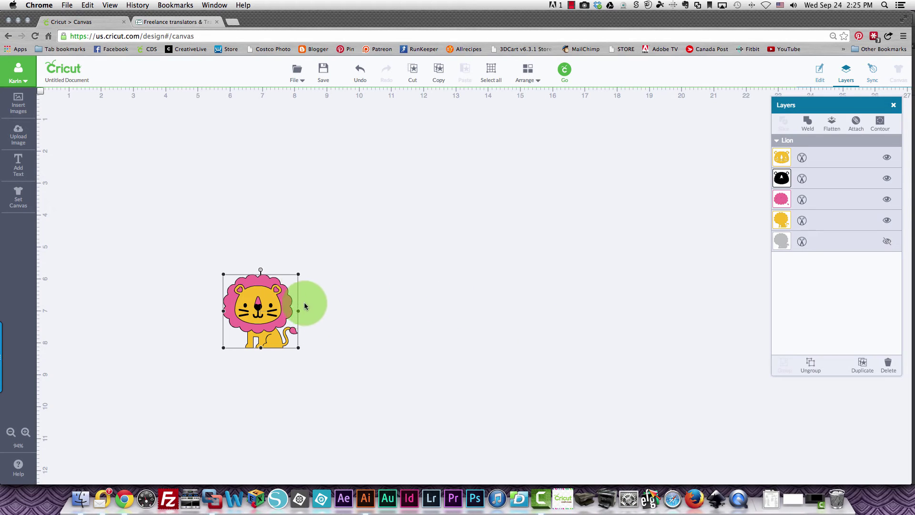
left_click_drag(298, 274, 405, 172)
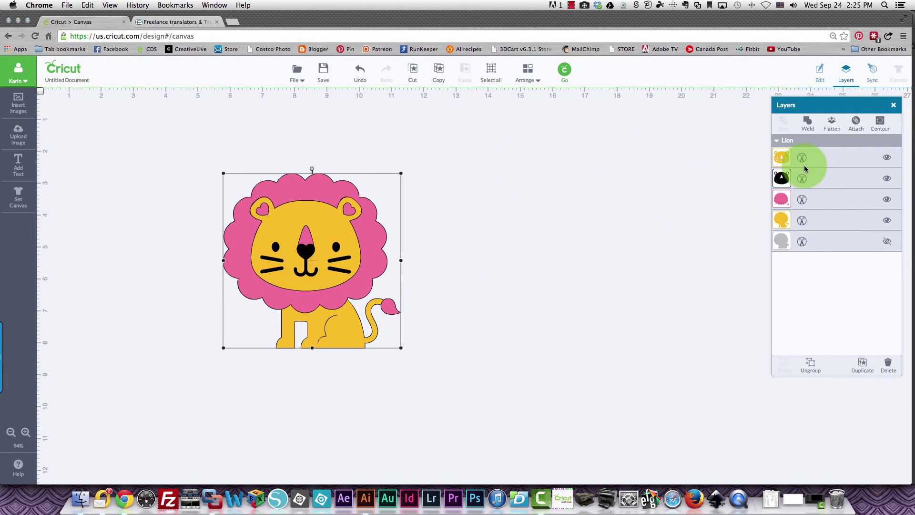
- Flatten the lion into one print layer, then unflatten it into separate layers
left_click(834, 127)
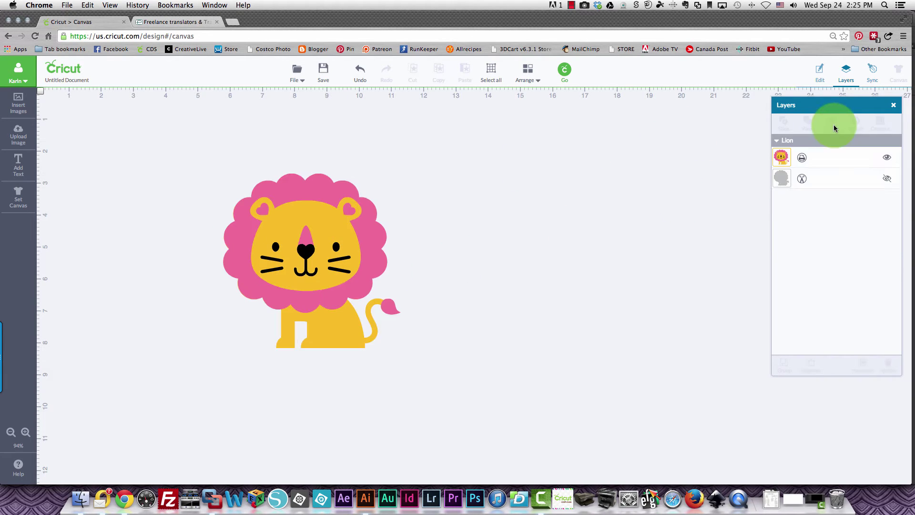
left_click(802, 159)
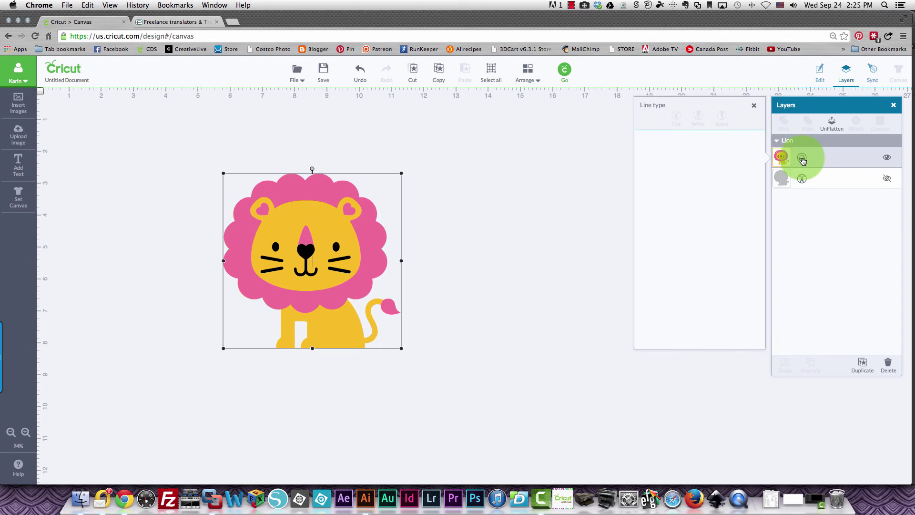
left_click(832, 124)
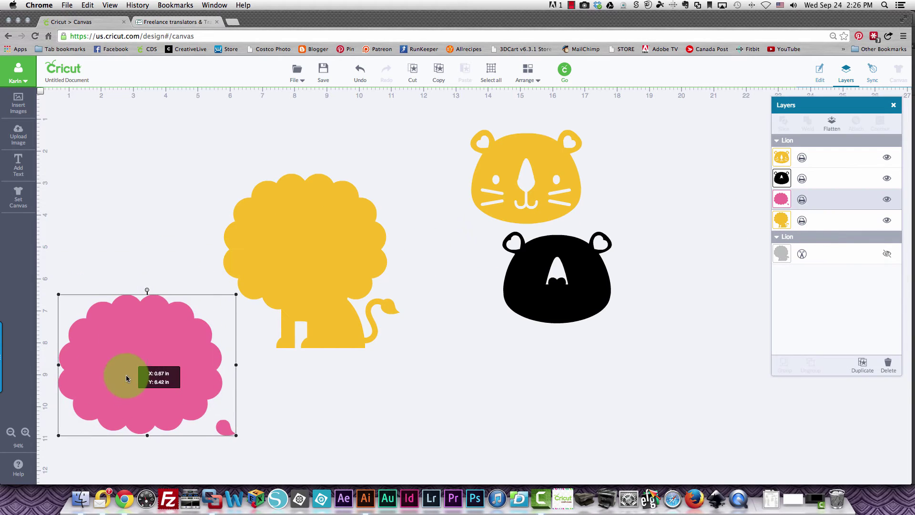
- Pull the mane away, stack the yellow face on the black face, flatten both, and reposition
left_click_drag(126, 374, 137, 386)
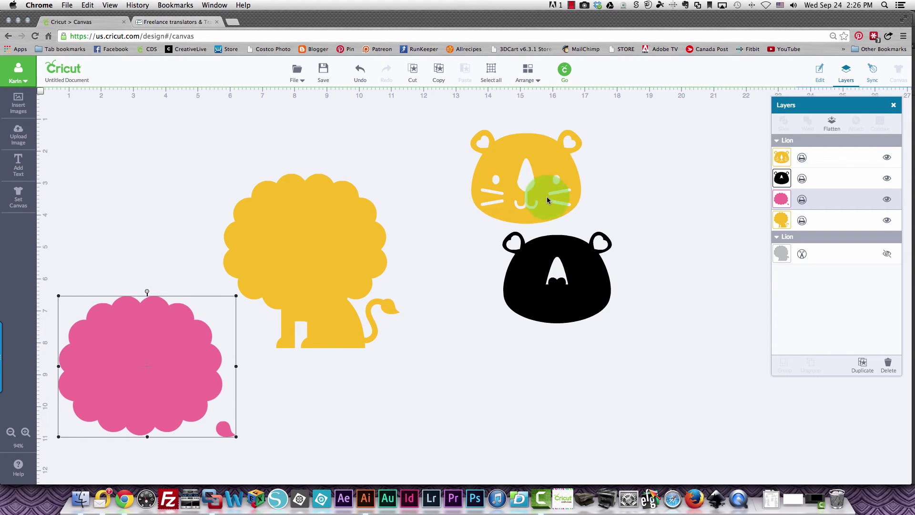
left_click_drag(547, 197, 580, 304)
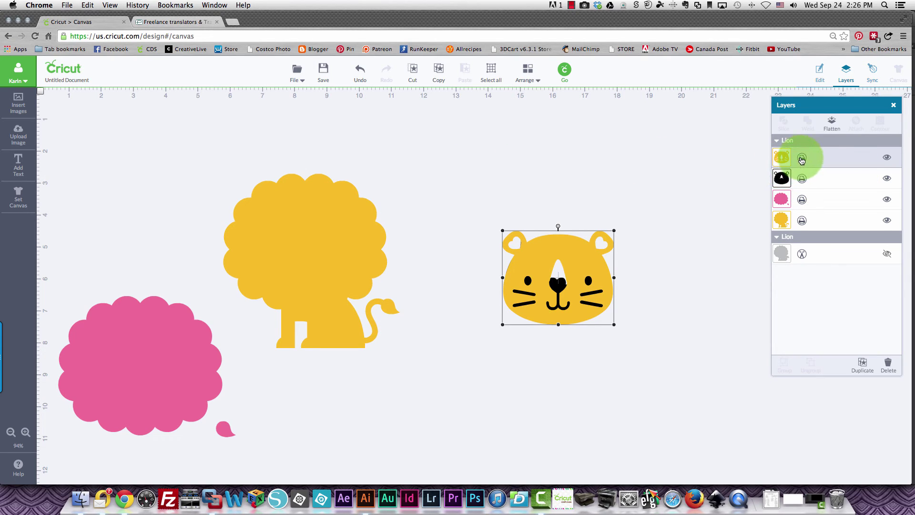
left_click(827, 177, "shift")
left_click(834, 124)
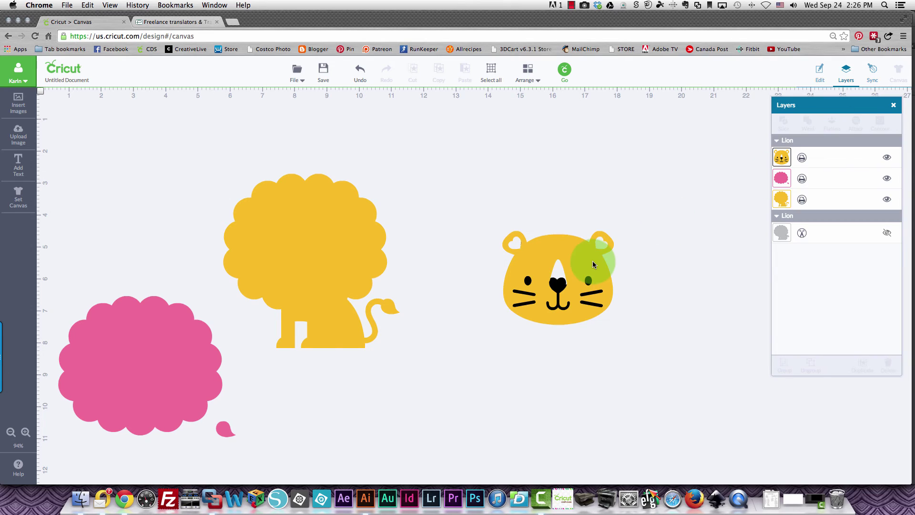
left_click_drag(581, 303, 545, 276)
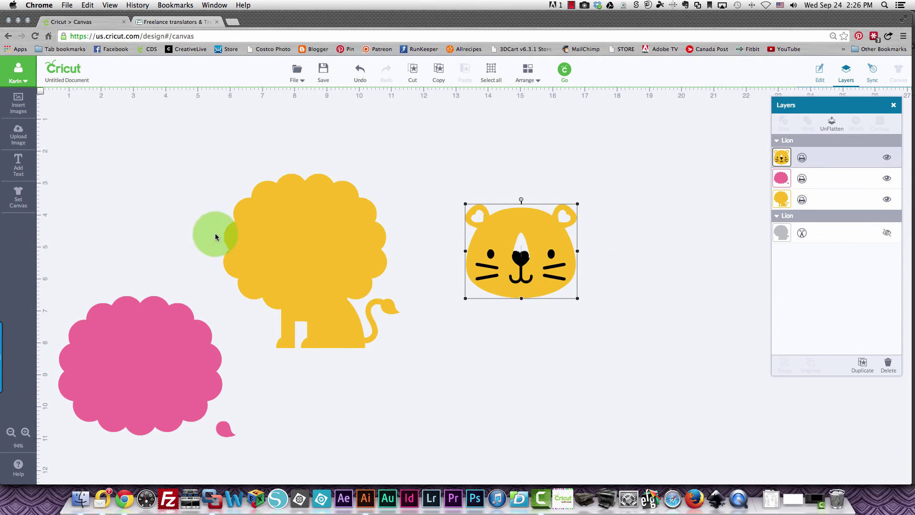
- Select the yellow lion body on the canvas
left_click(329, 285)
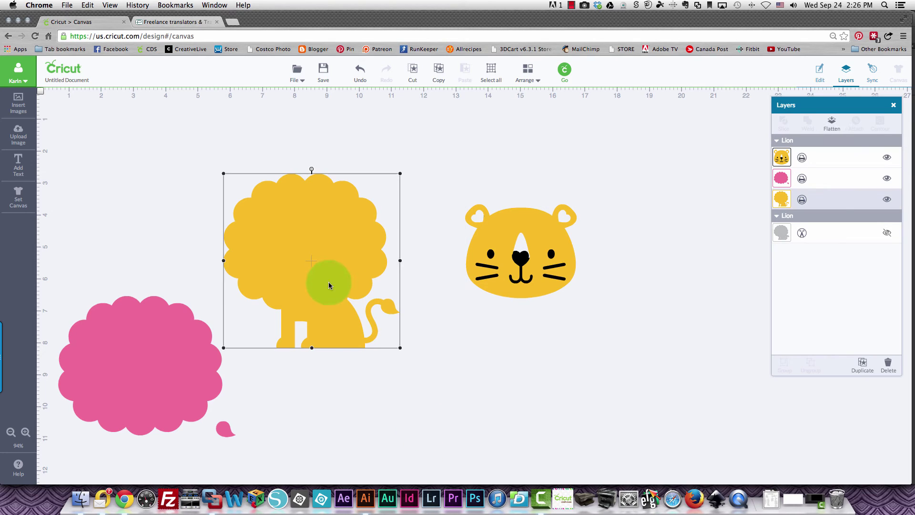